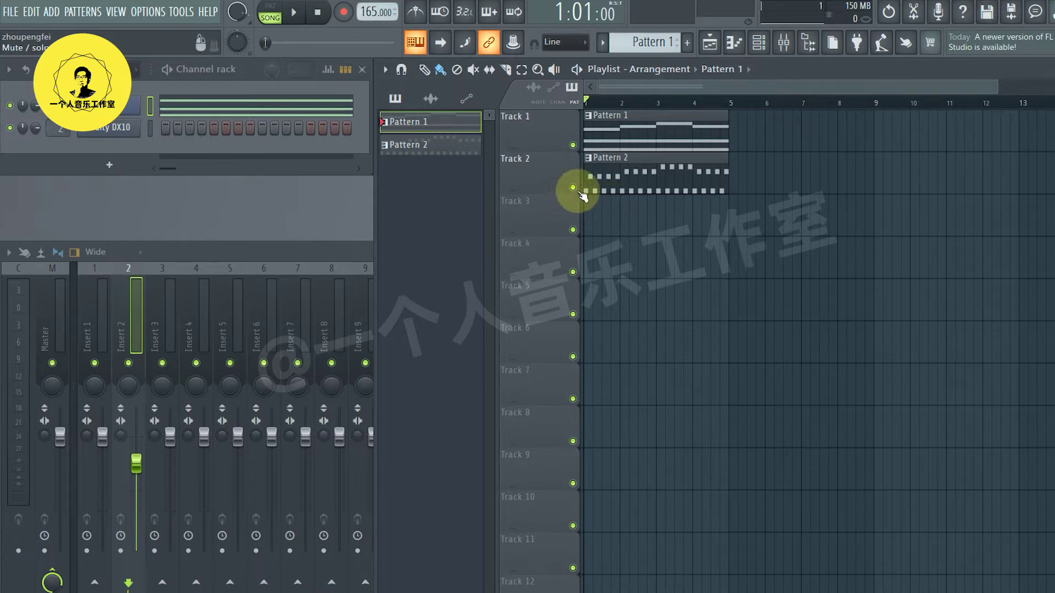
Mute Track 2 in the playlist and play the arrangement to hear only Pattern 1.
{"action": "left_click", "coordinate": [573, 187]}
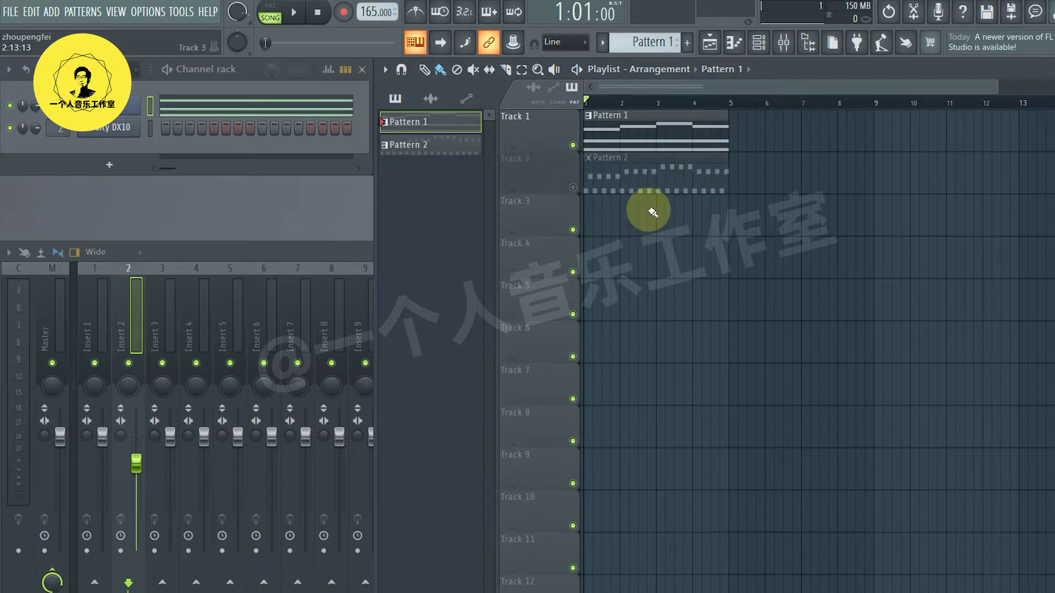
{"action": "key", "text": "space"}
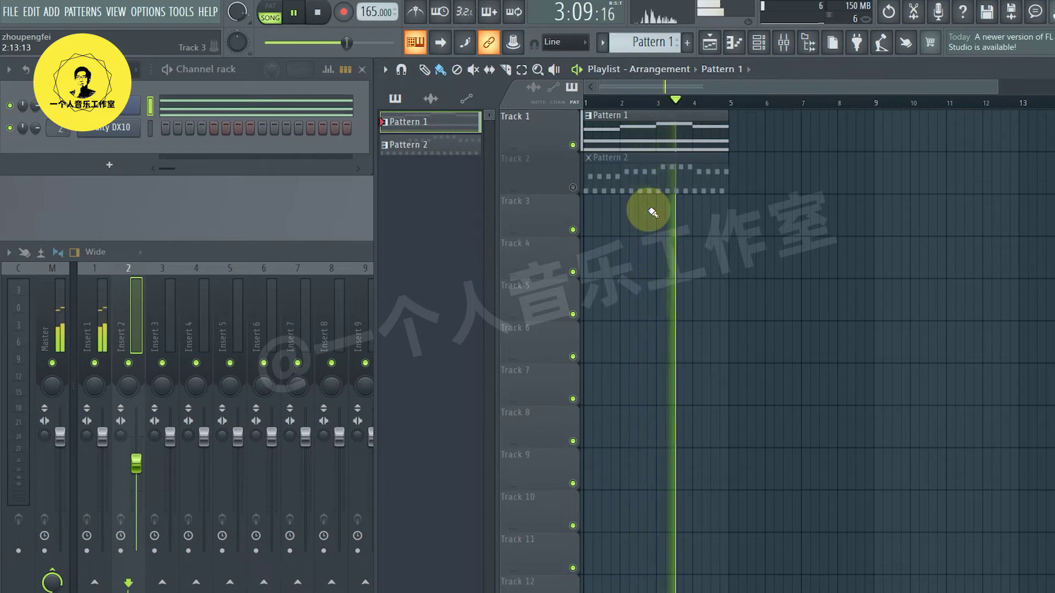
{"action": "key", "text": "space"}
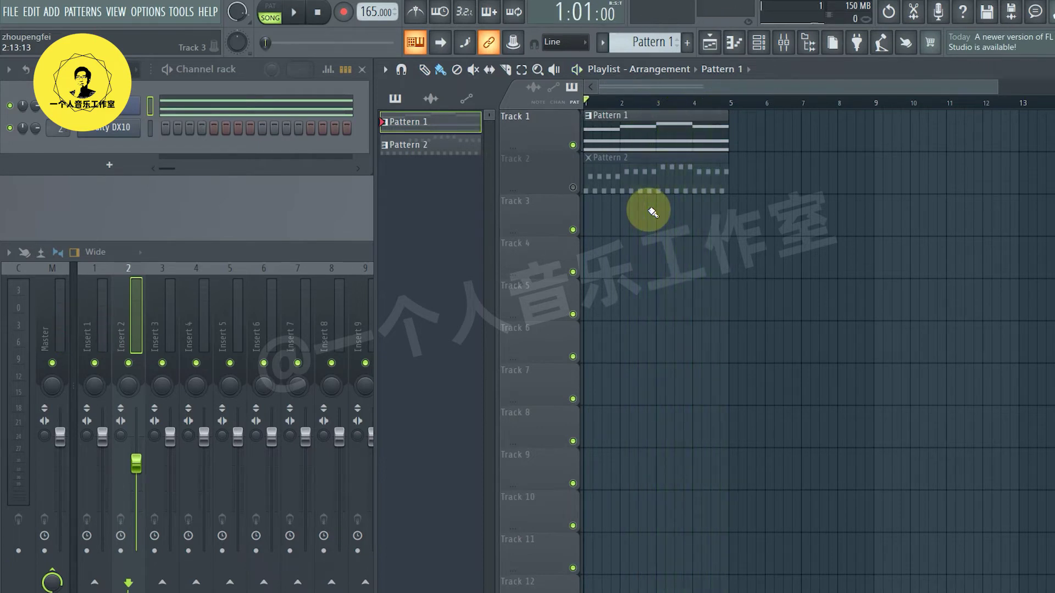
Open Pattern 1 in the piano roll and audition the top note of each of the four bars in order, twice.
{"action": "double_click", "coordinate": [599, 130]}
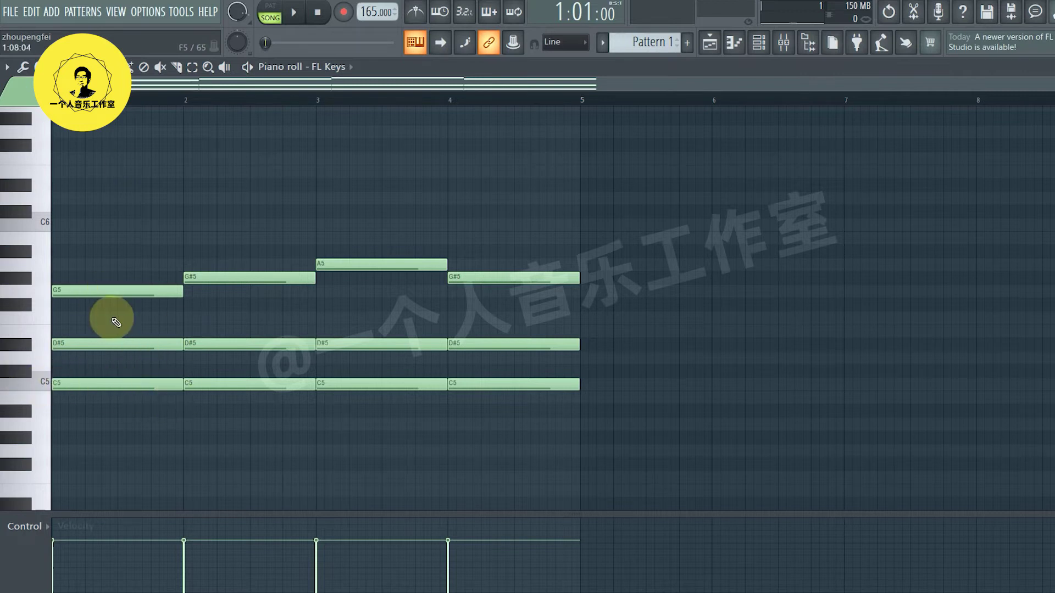
{"action": "left_click", "coordinate": [110, 290]}
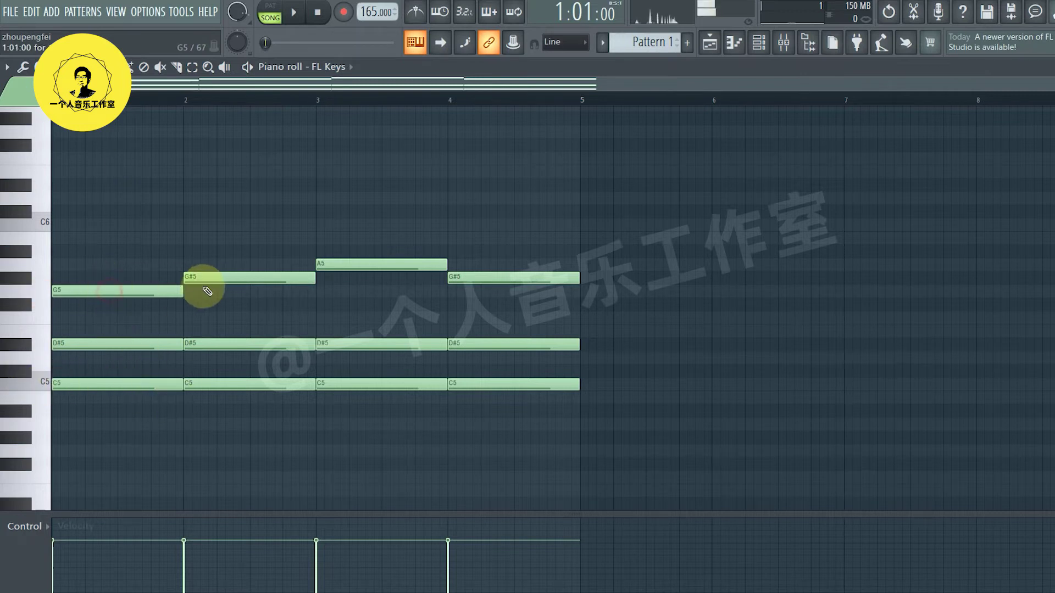
{"action": "left_click", "coordinate": [213, 279]}
{"action": "left_click", "coordinate": [351, 268]}
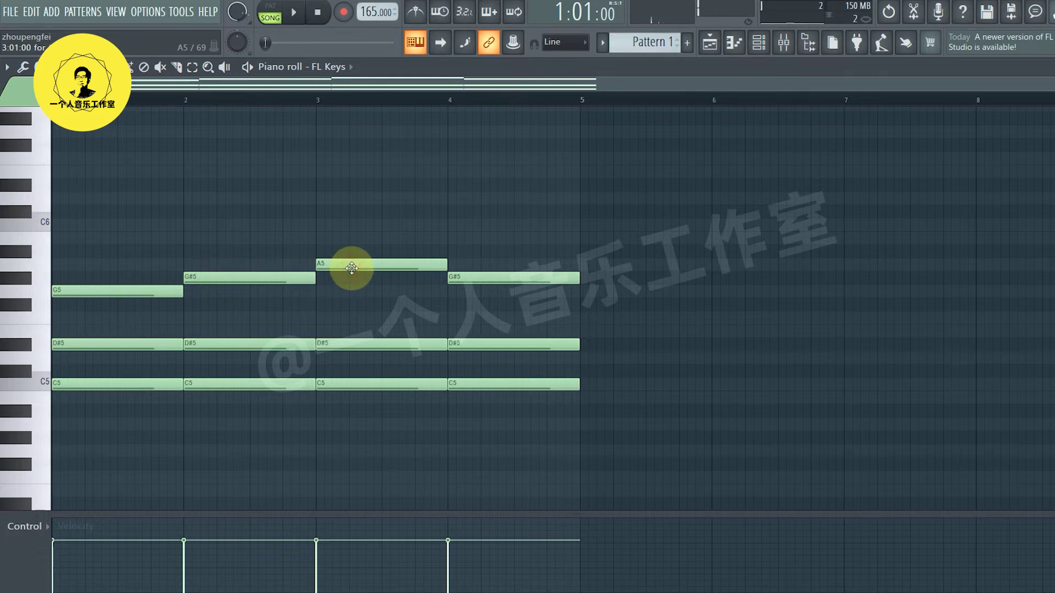
{"action": "left_click", "coordinate": [524, 278]}
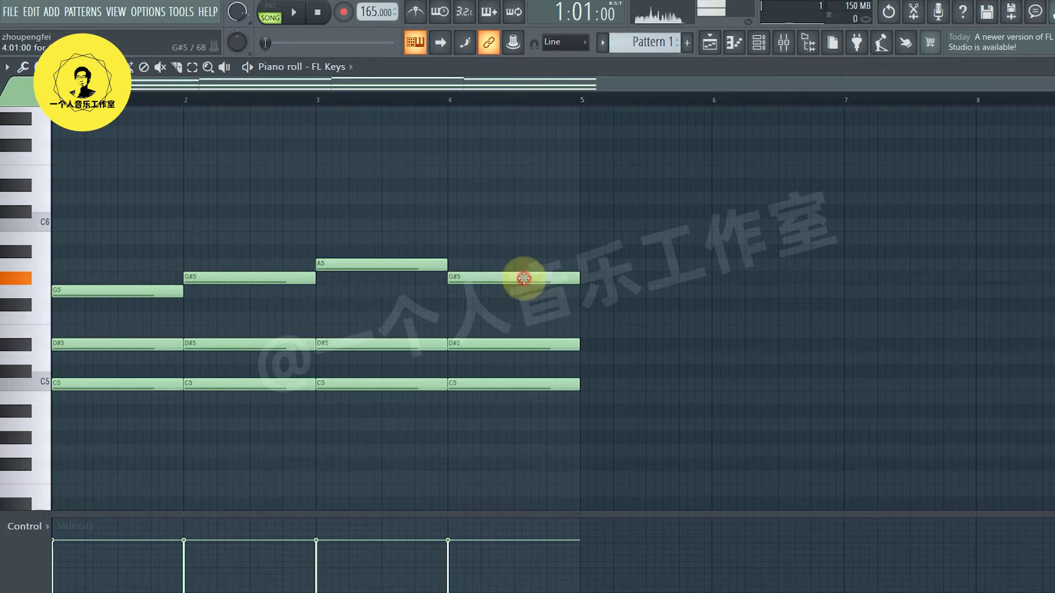
{"action": "left_click", "coordinate": [173, 292]}
{"action": "left_click", "coordinate": [263, 278]}
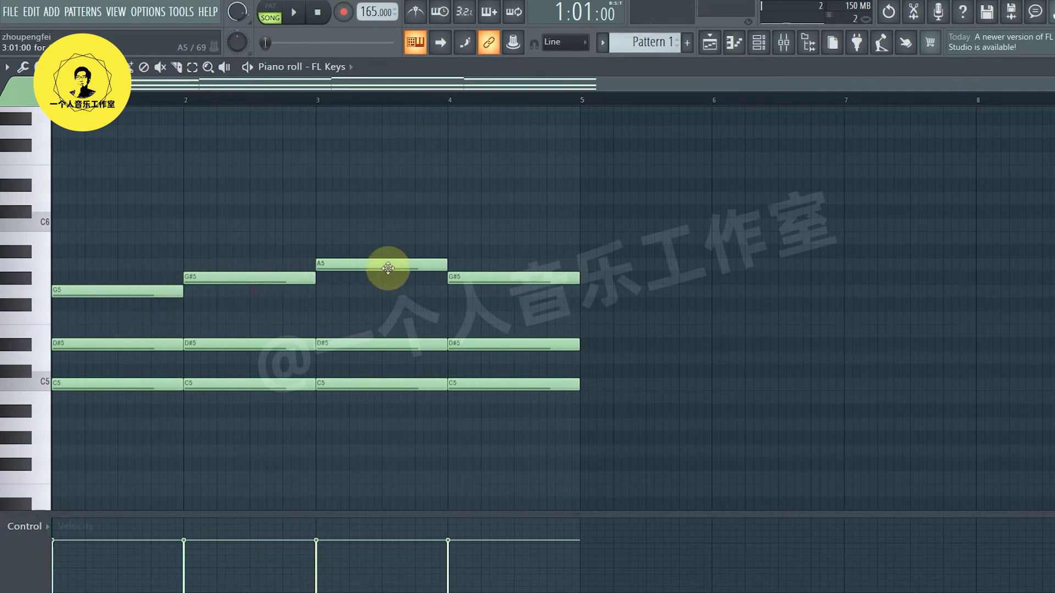
{"action": "left_click", "coordinate": [384, 266]}
{"action": "left_click", "coordinate": [488, 281]}
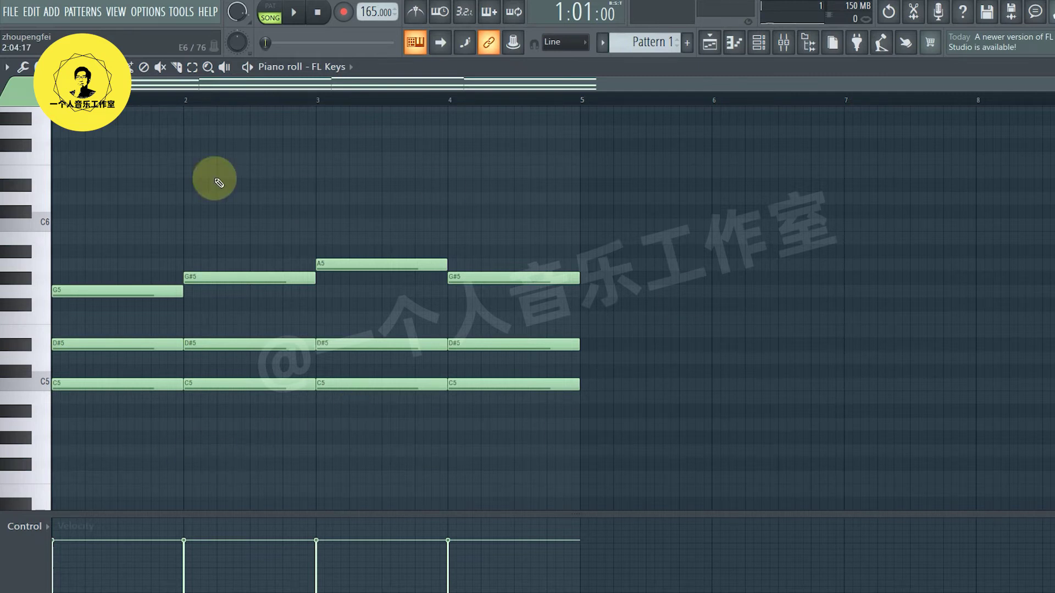
Highlight the three-note chord of each bar in turn from bar 1 to bar 4, and clear the selection.
{"action": "left_click_drag", "start_coordinate": [139, 231], "coordinate": [160, 365]}
{"action": "left_click_drag", "start_coordinate": [223, 220], "coordinate": [270, 432]}
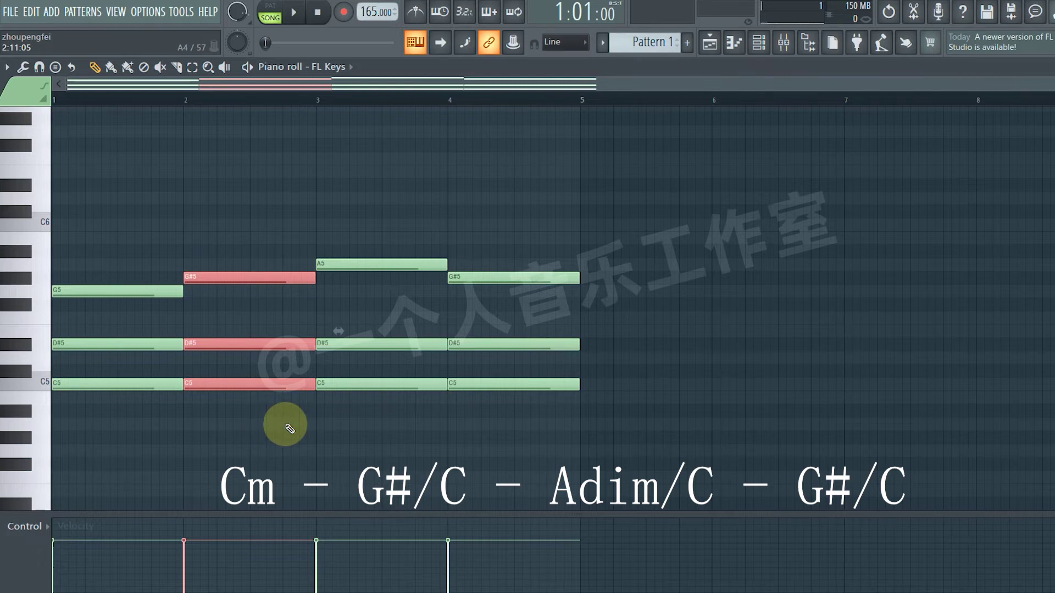
{"action": "left_click_drag", "start_coordinate": [349, 233], "coordinate": [363, 410]}
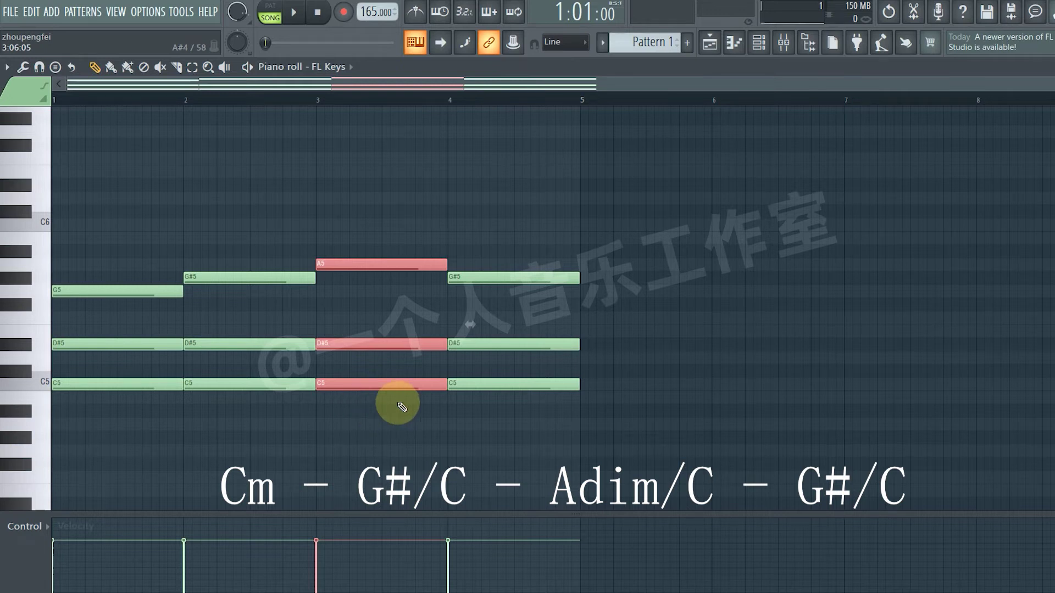
{"action": "left_click_drag", "start_coordinate": [524, 216], "coordinate": [522, 410]}
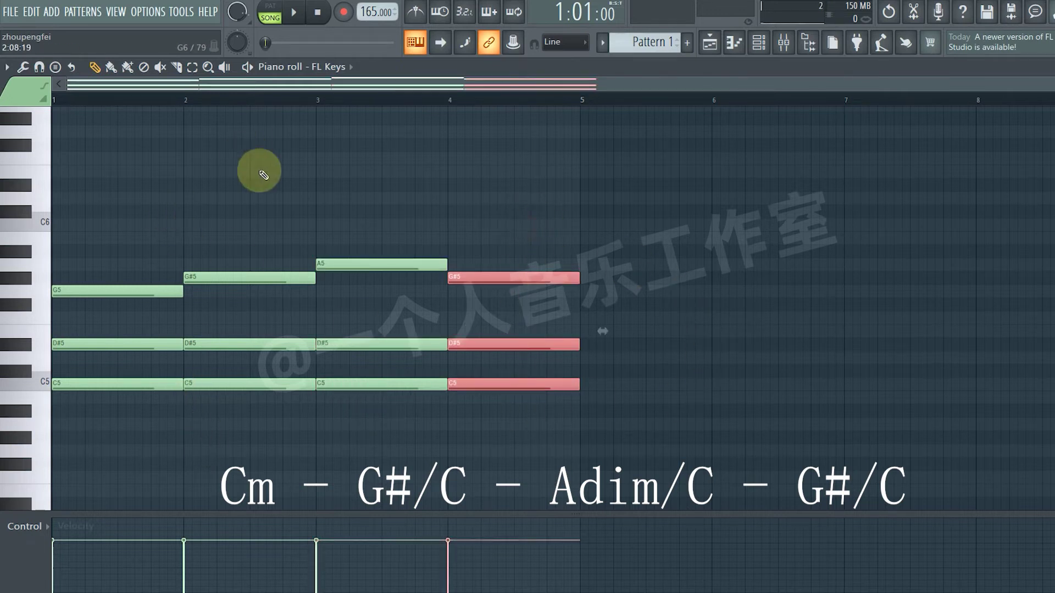
{"action": "left_click", "coordinate": [712, 281]}
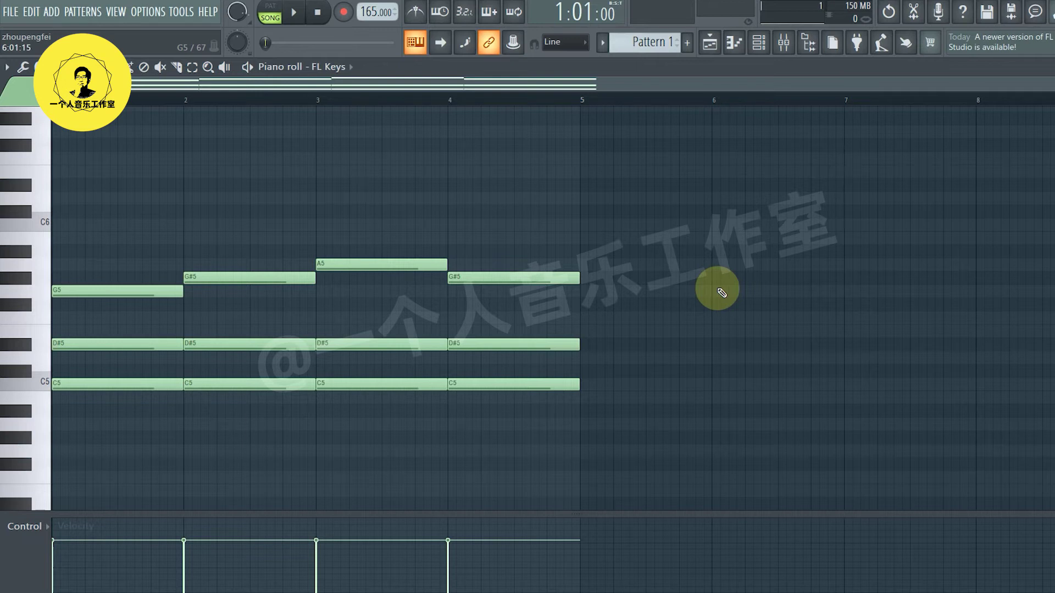
Highlight the four chords one by one again, deselect them, and play back the whole progression.
{"action": "left_click_drag", "start_coordinate": [130, 211], "coordinate": [150, 442]}
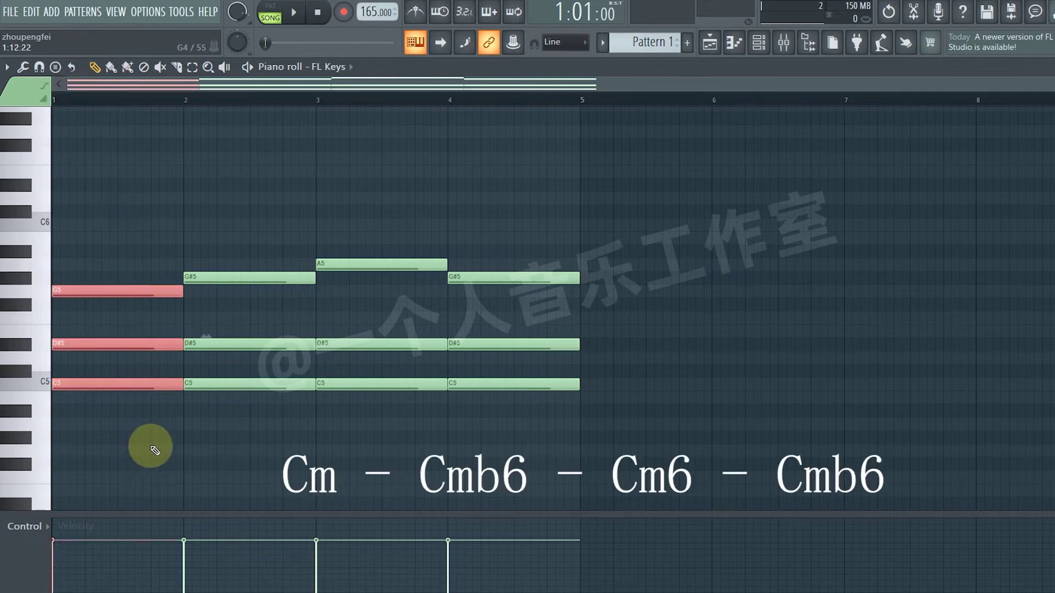
{"action": "left_click_drag", "start_coordinate": [237, 232], "coordinate": [237, 435]}
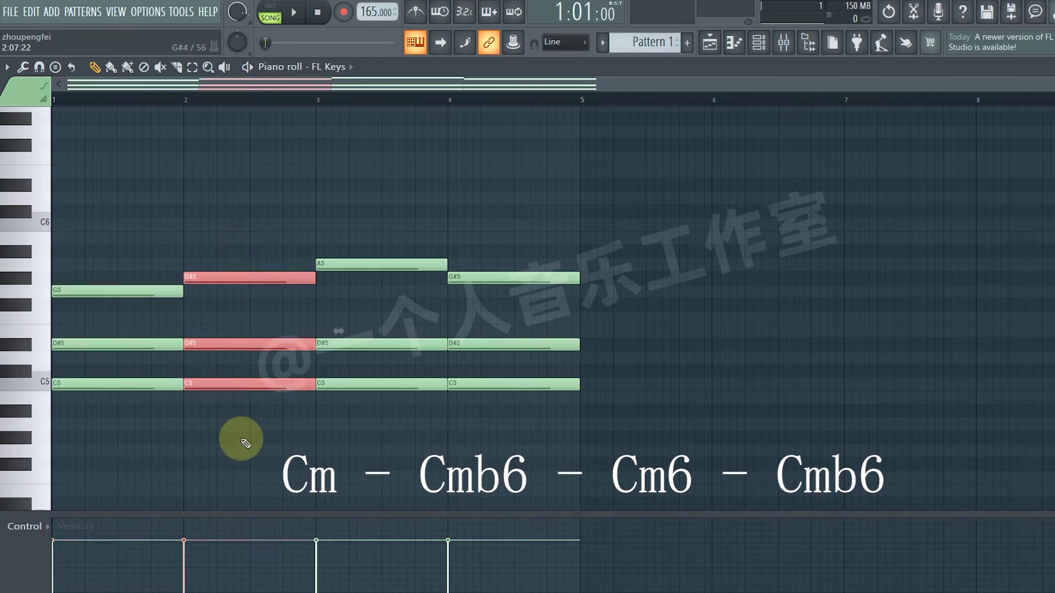
{"action": "left_click_drag", "start_coordinate": [338, 206], "coordinate": [377, 434]}
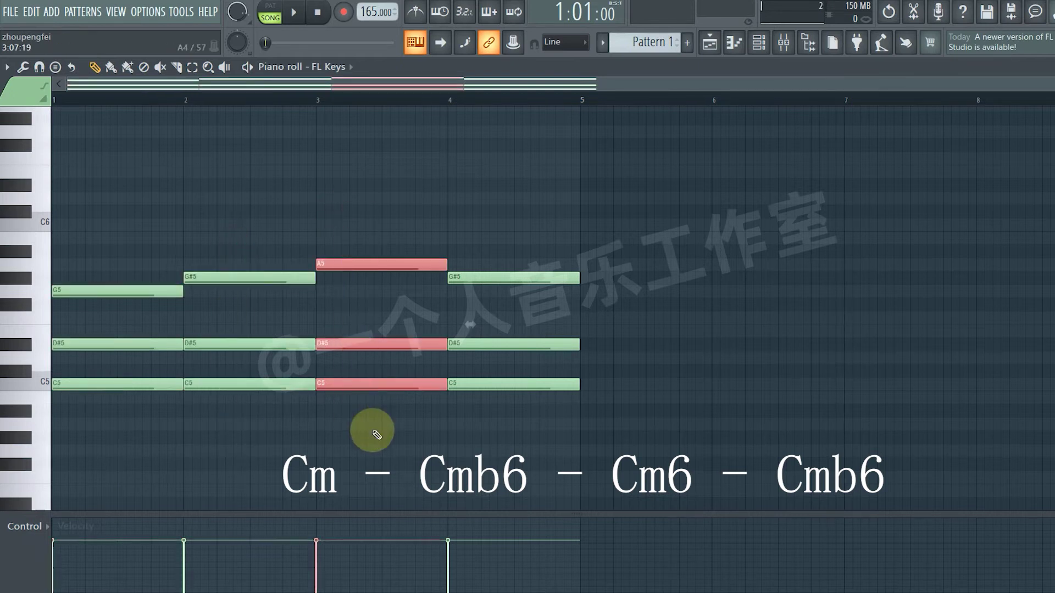
{"action": "left_click_drag", "start_coordinate": [460, 258], "coordinate": [588, 401]}
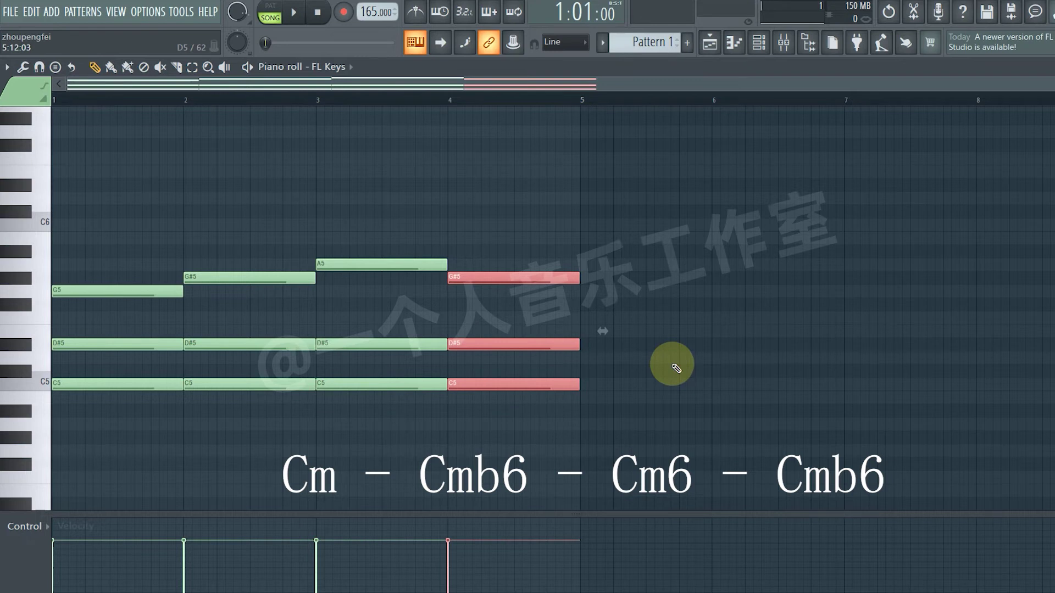
{"action": "left_click", "coordinate": [676, 368]}
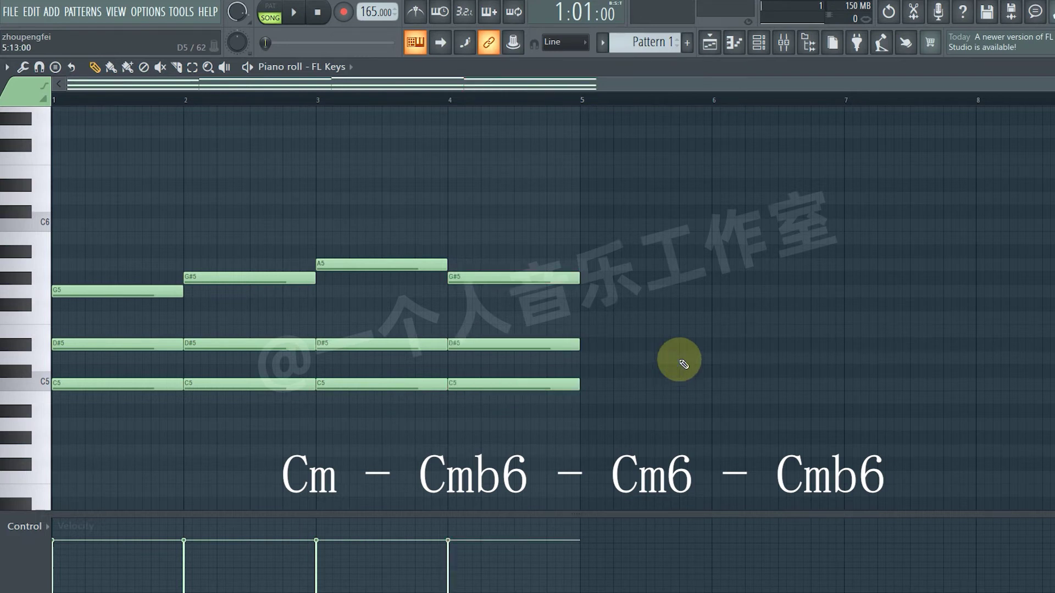
{"action": "key", "text": "space"}
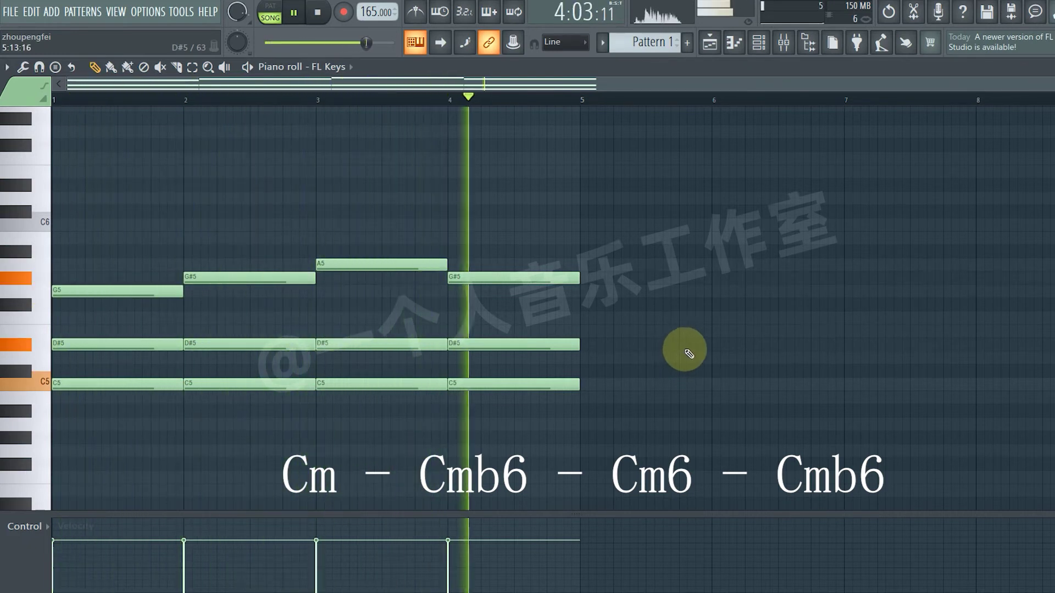
{"action": "key", "text": "space"}
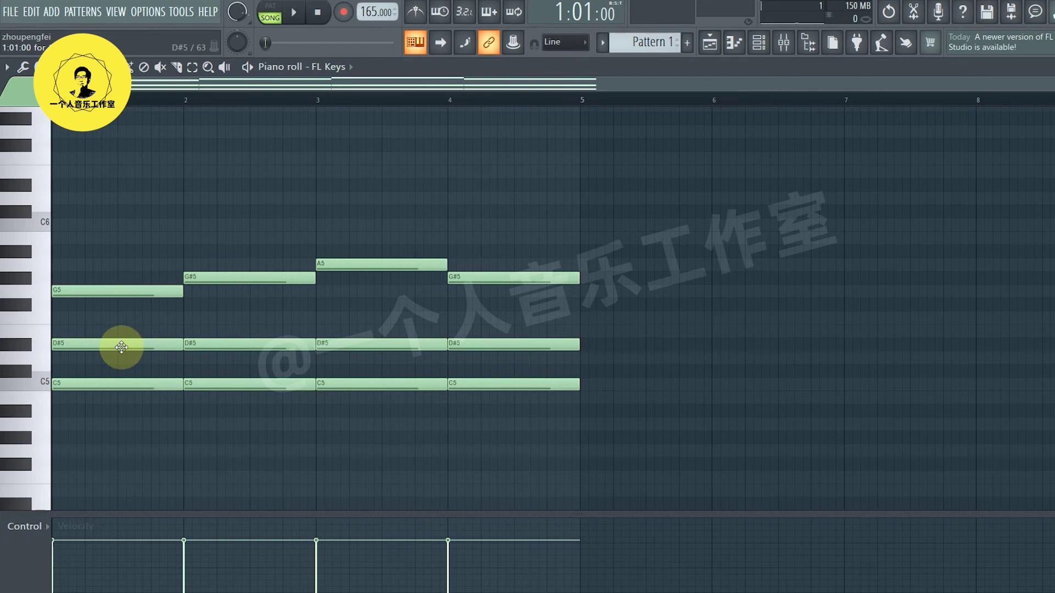
Raise the middle chord note to E5 in bar 2 and to F5 in bar 3, and play back the result.
{"action": "left_click_drag", "start_coordinate": [222, 345], "coordinate": [220, 331]}
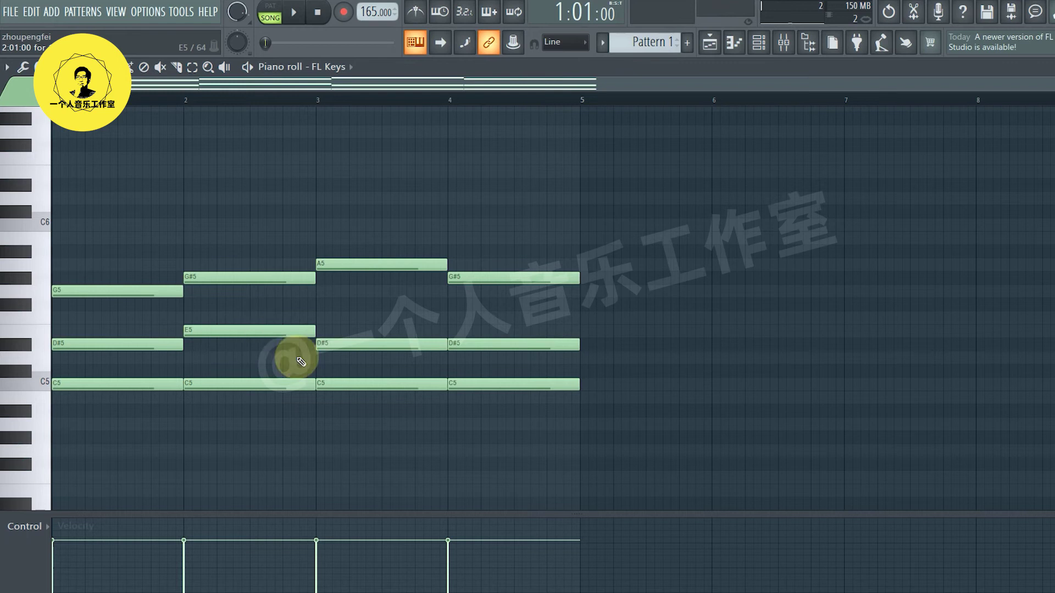
{"action": "left_click_drag", "start_coordinate": [370, 346], "coordinate": [359, 318]}
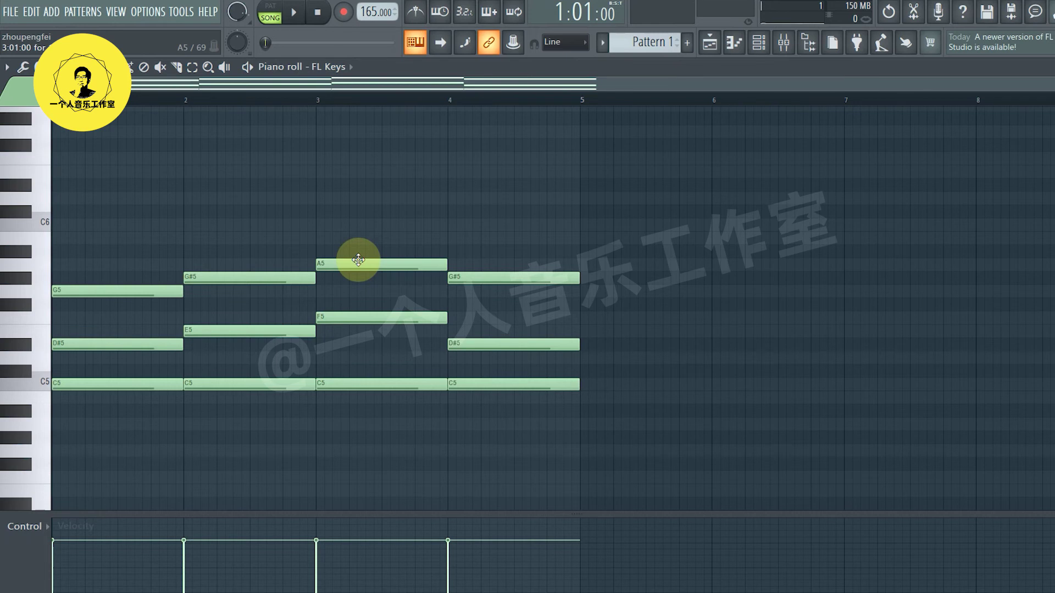
{"action": "key", "text": "space"}
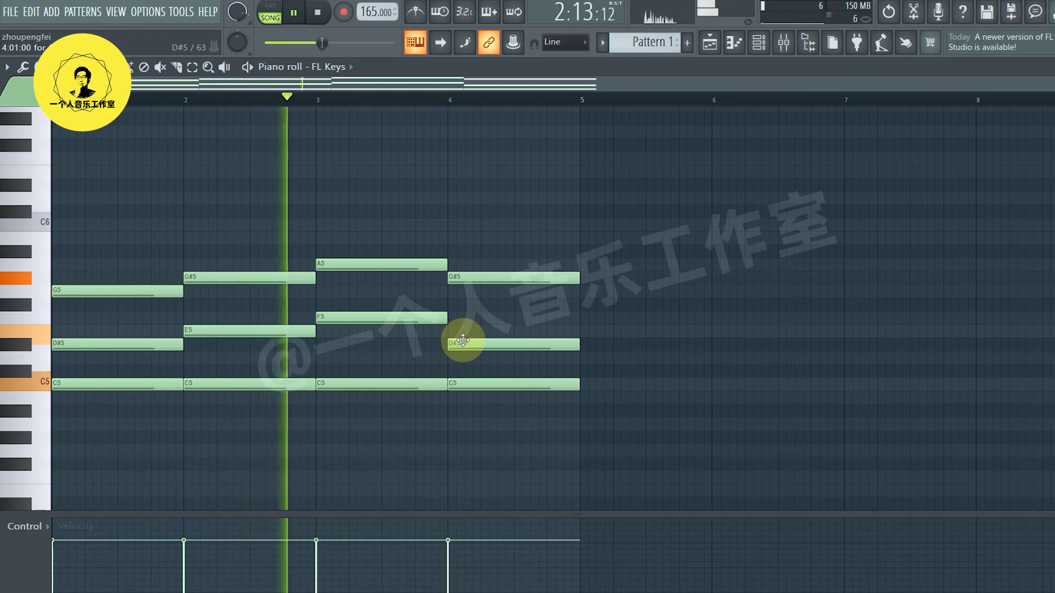
{"action": "key", "text": "space"}
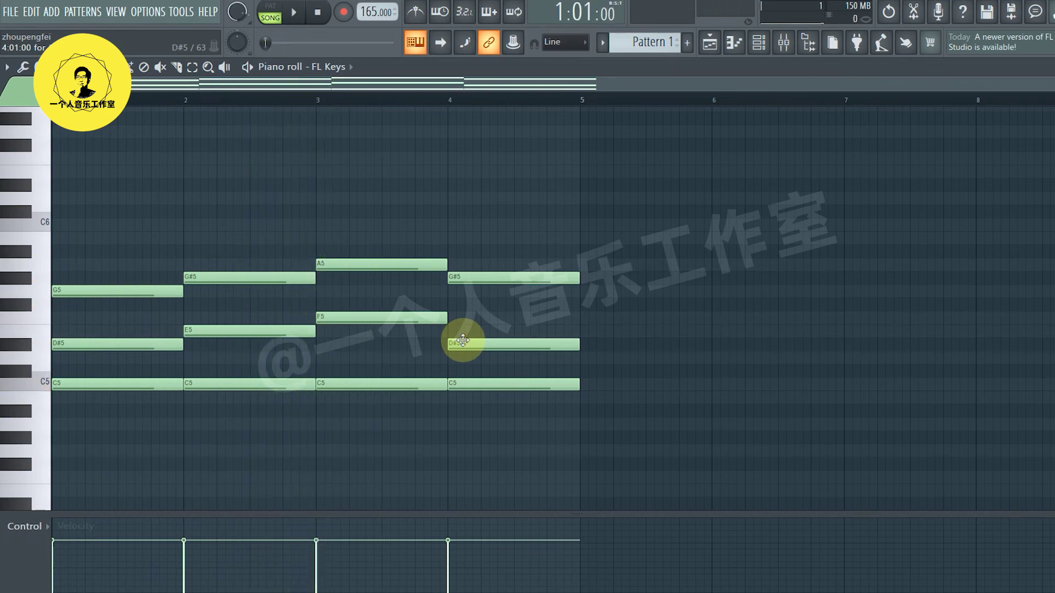
Move the middle chord note to E5 in bar 3 and to F5 in bar 4, and listen to the progression.
{"action": "left_click_drag", "start_coordinate": [431, 318], "coordinate": [443, 332]}
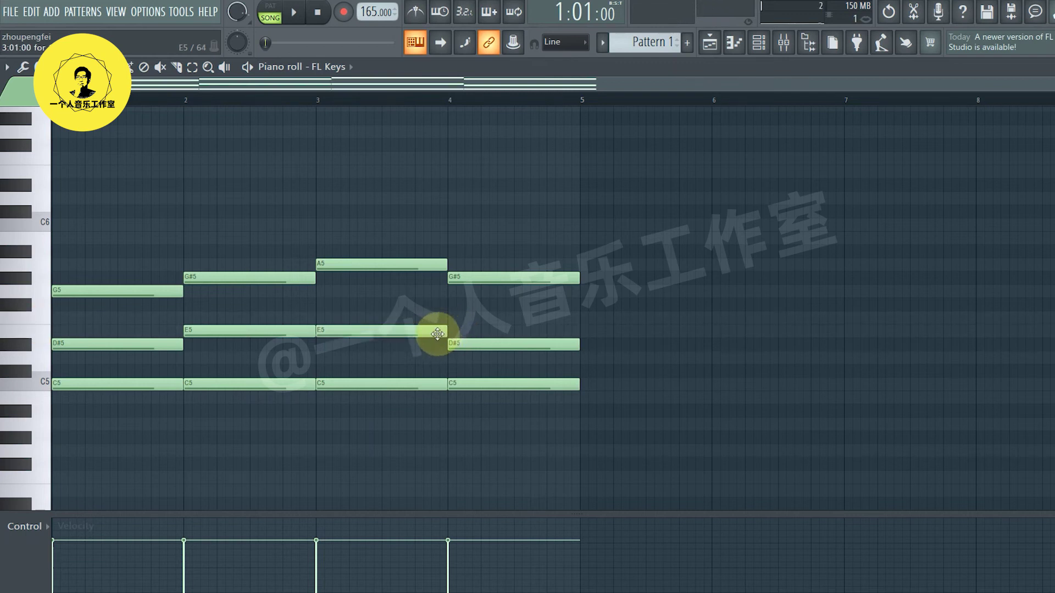
{"action": "left_click_drag", "start_coordinate": [470, 344], "coordinate": [474, 314]}
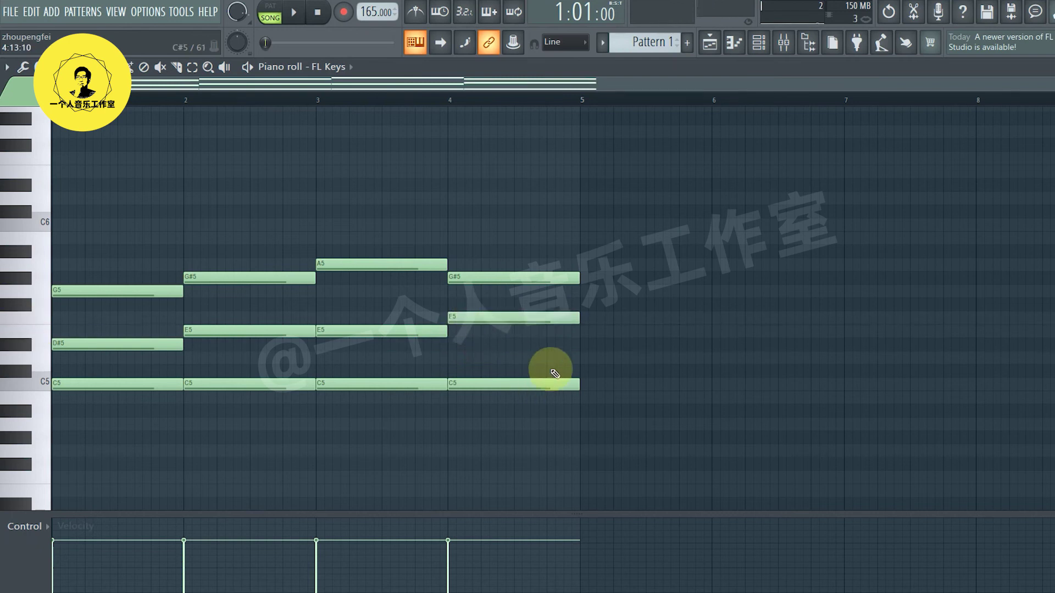
{"action": "key", "text": "space"}
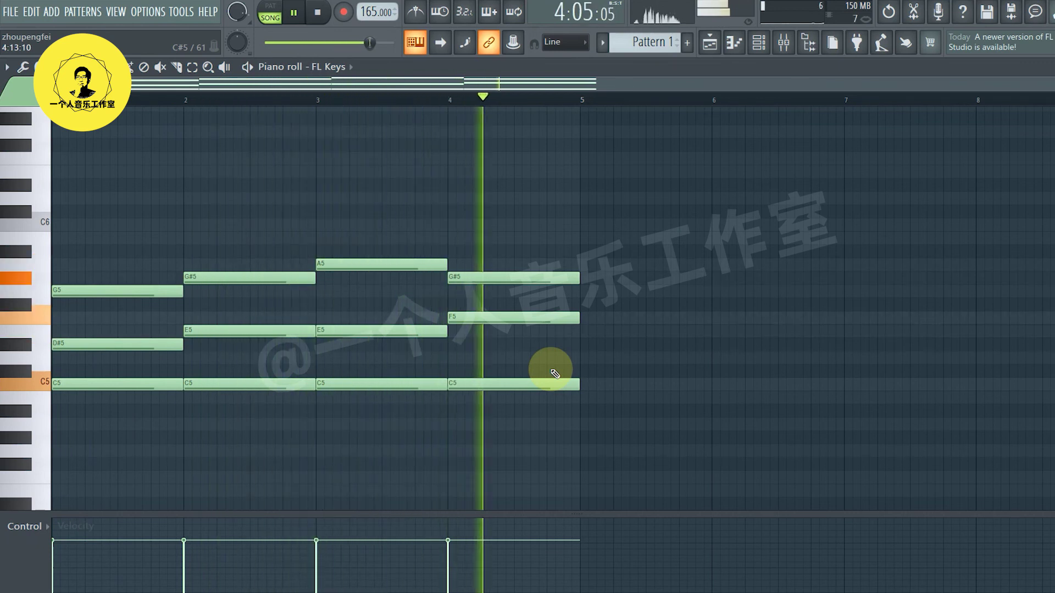
{"action": "key", "text": "space"}
Lower the bottom note of the bar 4 chord to B4, and play back bar 4 and the full progression.
{"action": "left_click_drag", "start_coordinate": [471, 384], "coordinate": [472, 403]}
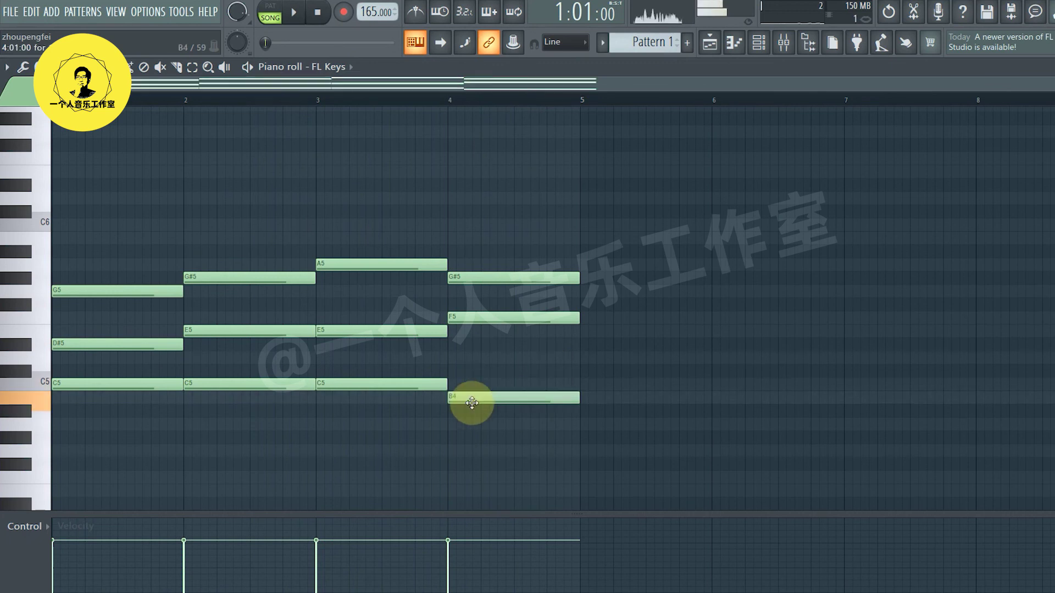
{"action": "left_click", "coordinate": [454, 99]}
{"action": "key", "text": "space"}
{"action": "key", "text": "space"}
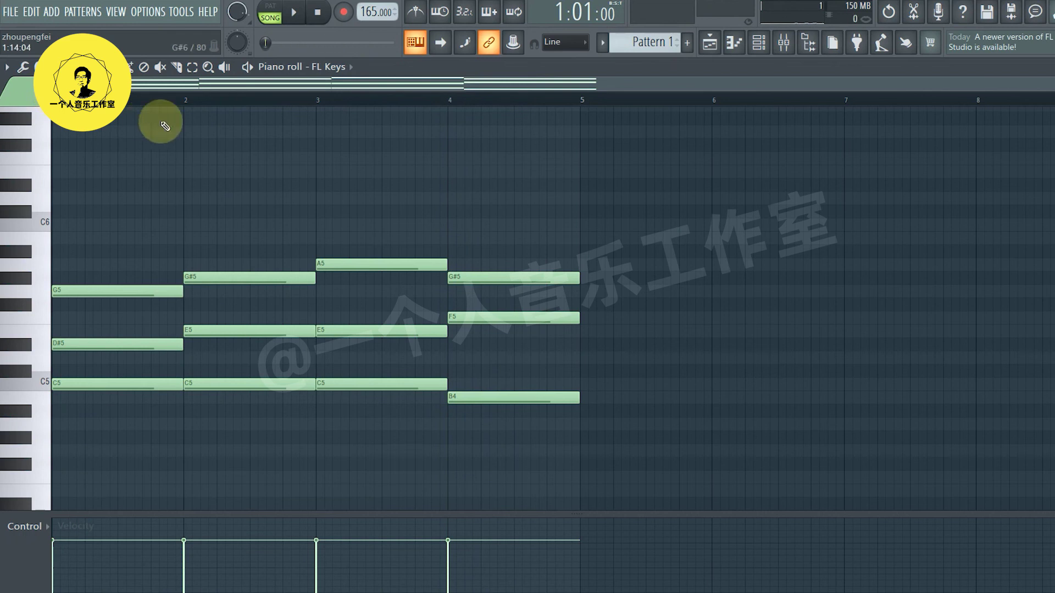
{"action": "key", "text": "space"}
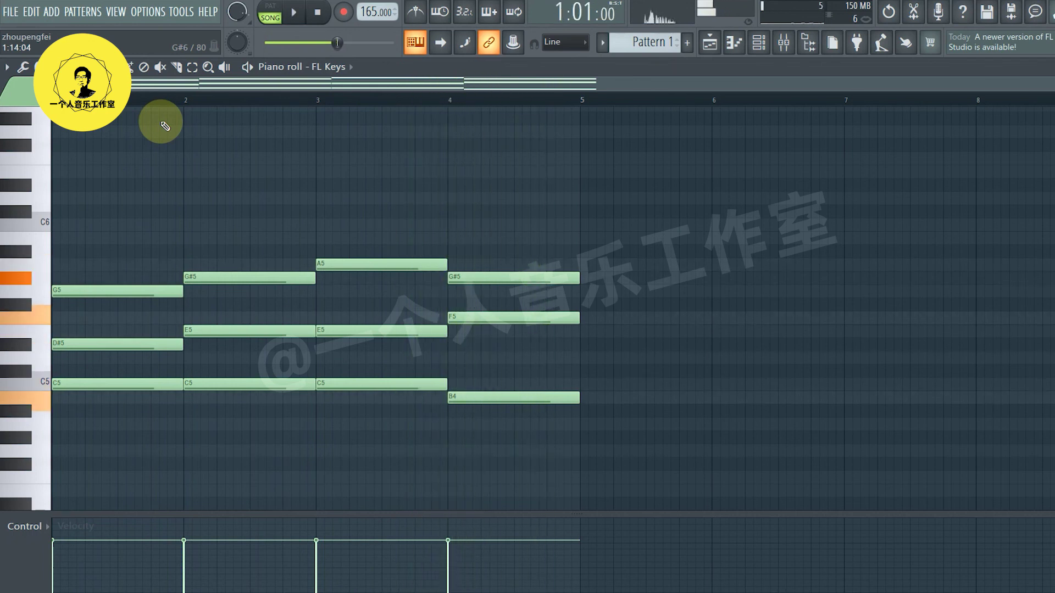
{"action": "key", "text": "space"}
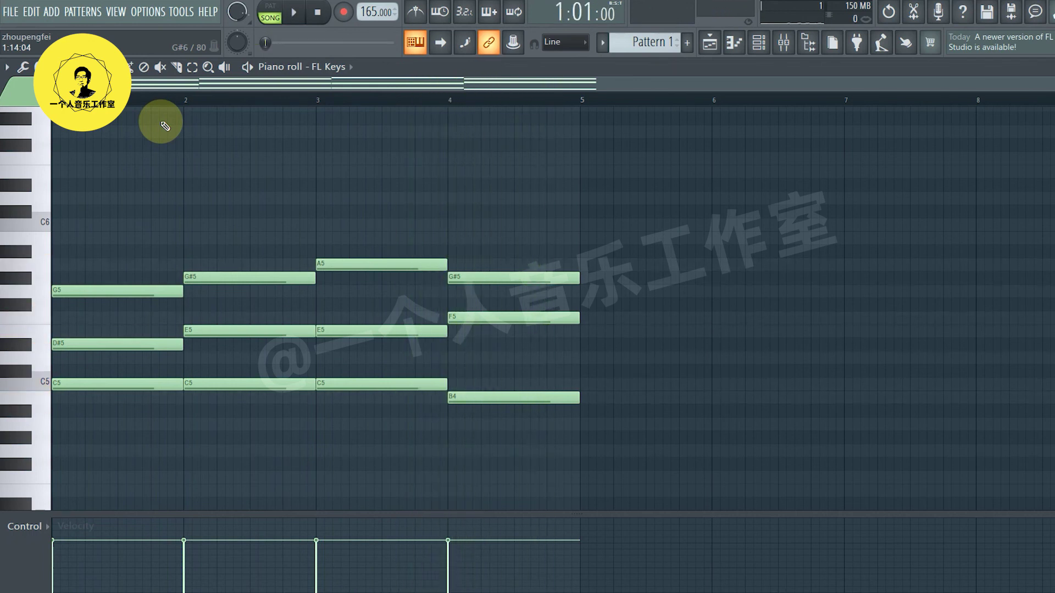